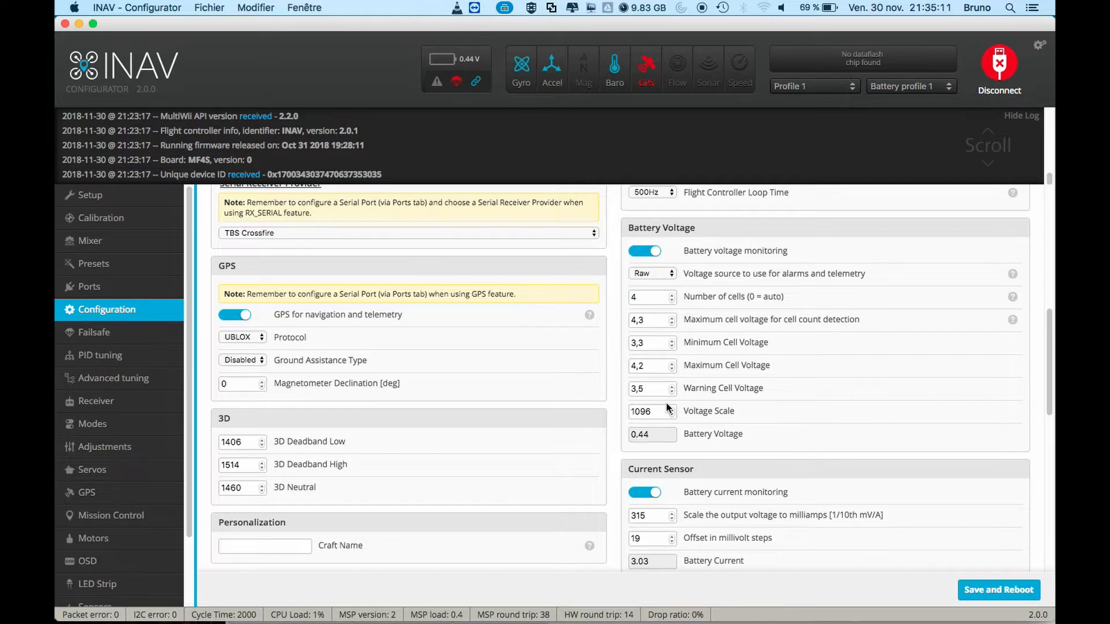
Keep mAh as the Battery Capacity unit and enable Throttle voltage compensation among the other features.
scroll(666, 403, "down", 5)
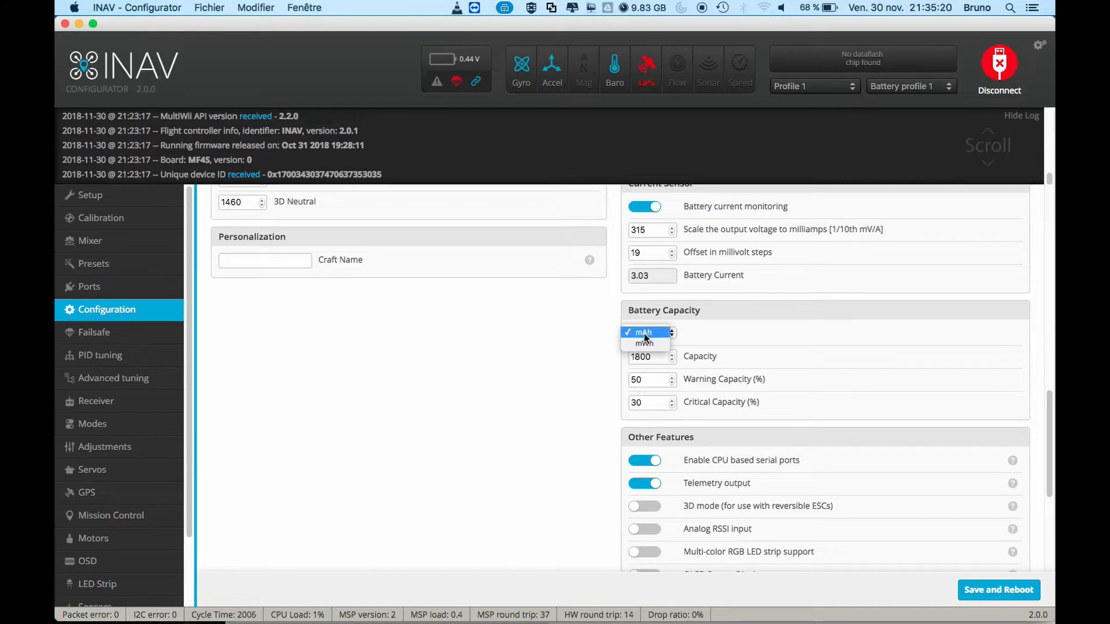
left_click(644, 333)
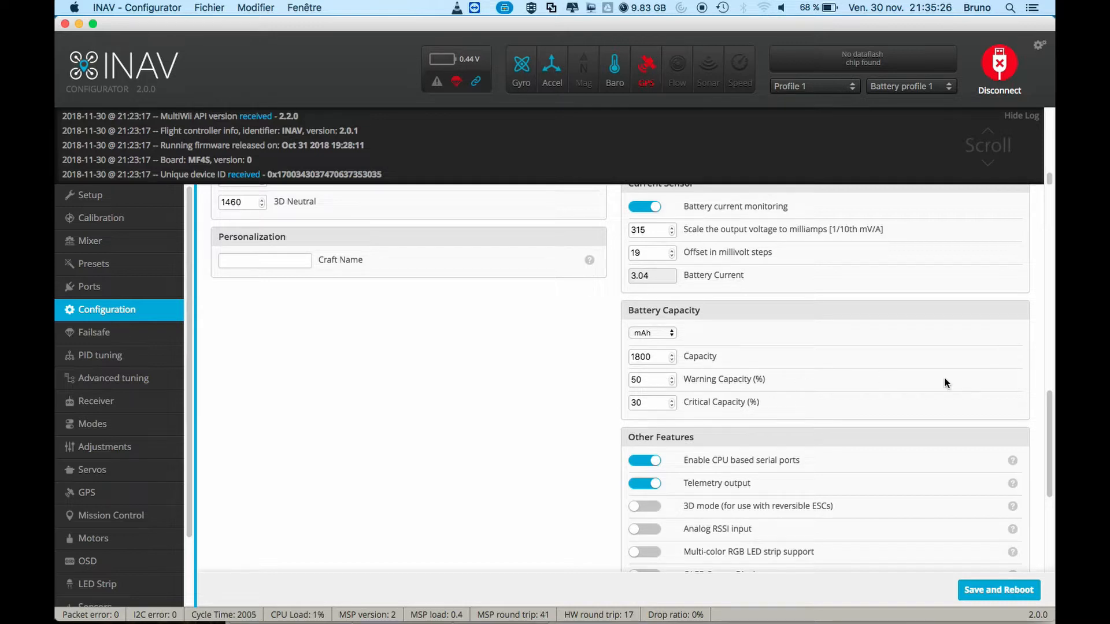
left_click_drag(1047, 432, 1046, 461)
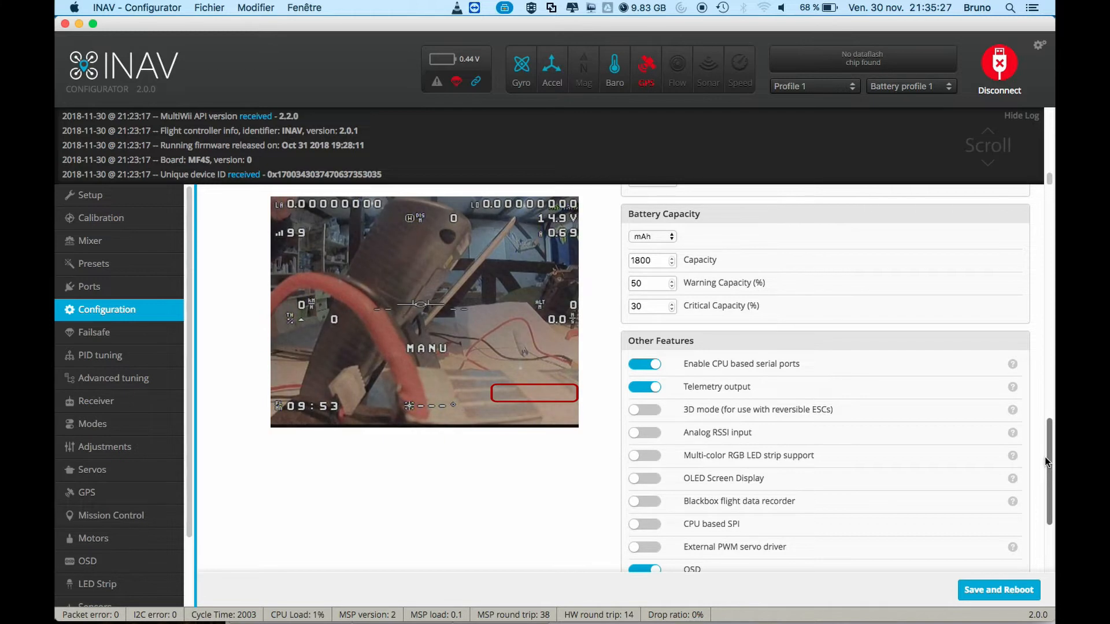
scroll(1044, 456, "down", 1)
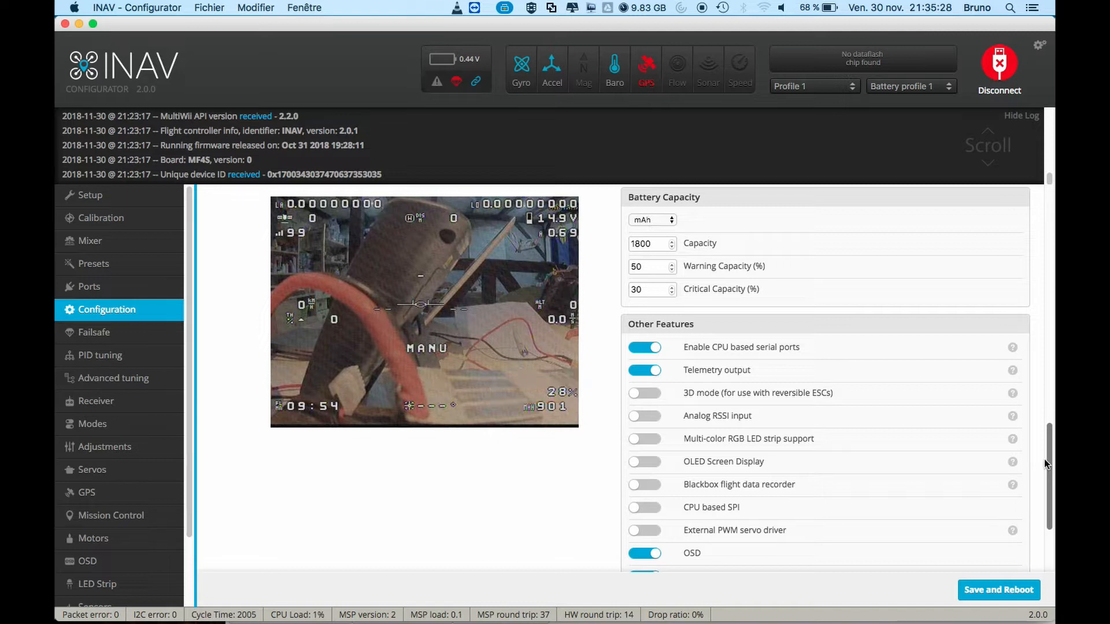
scroll(1044, 458, "down", 3)
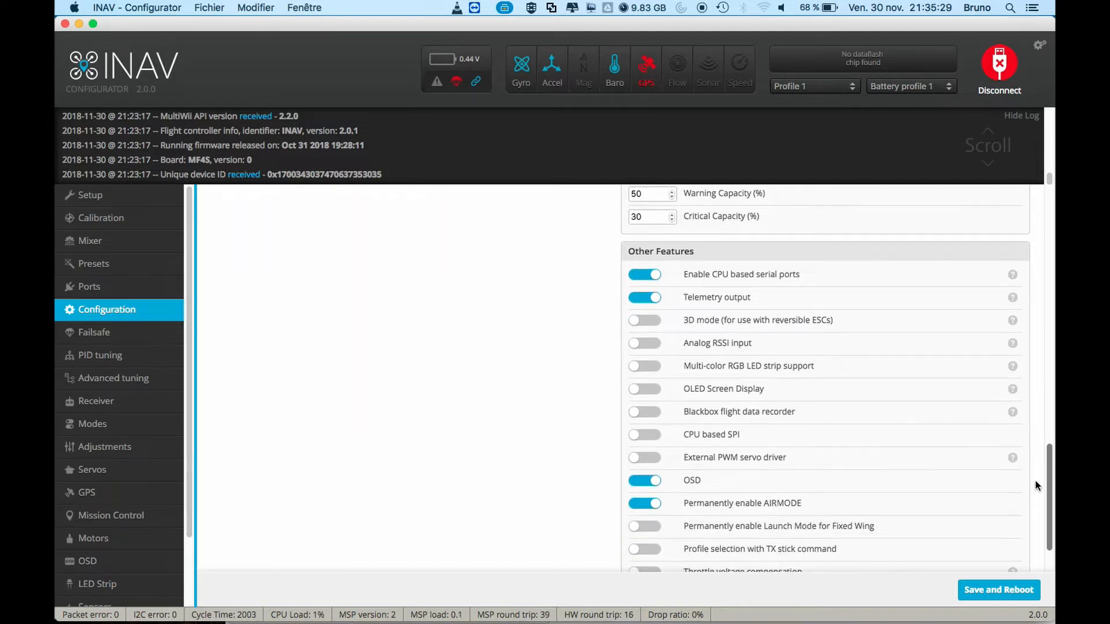
scroll(1032, 486, "down", 2)
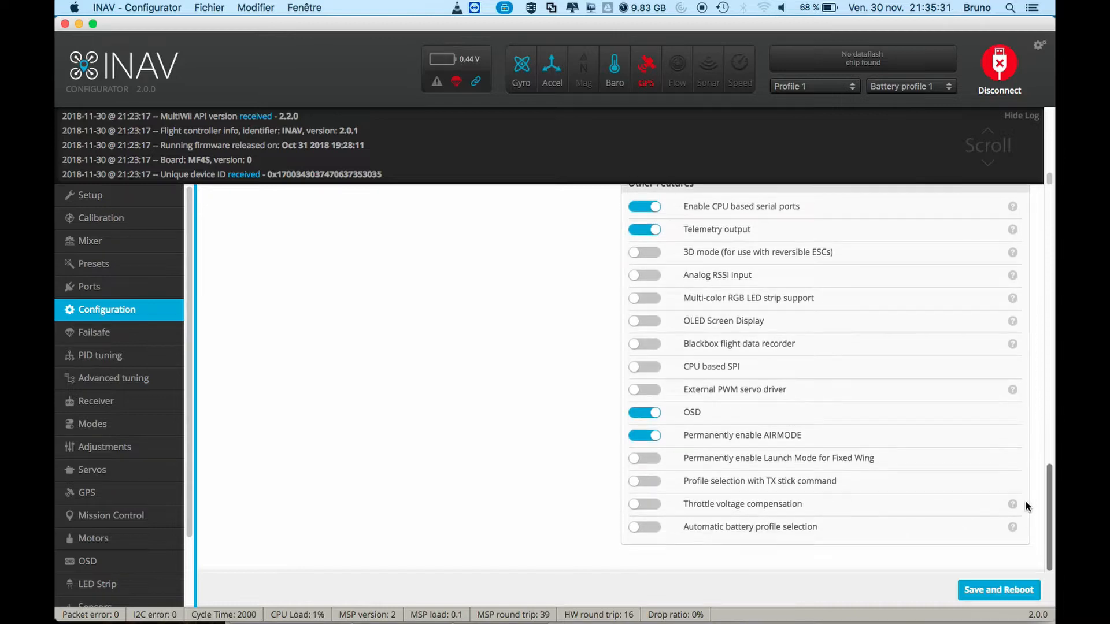
left_click(636, 507)
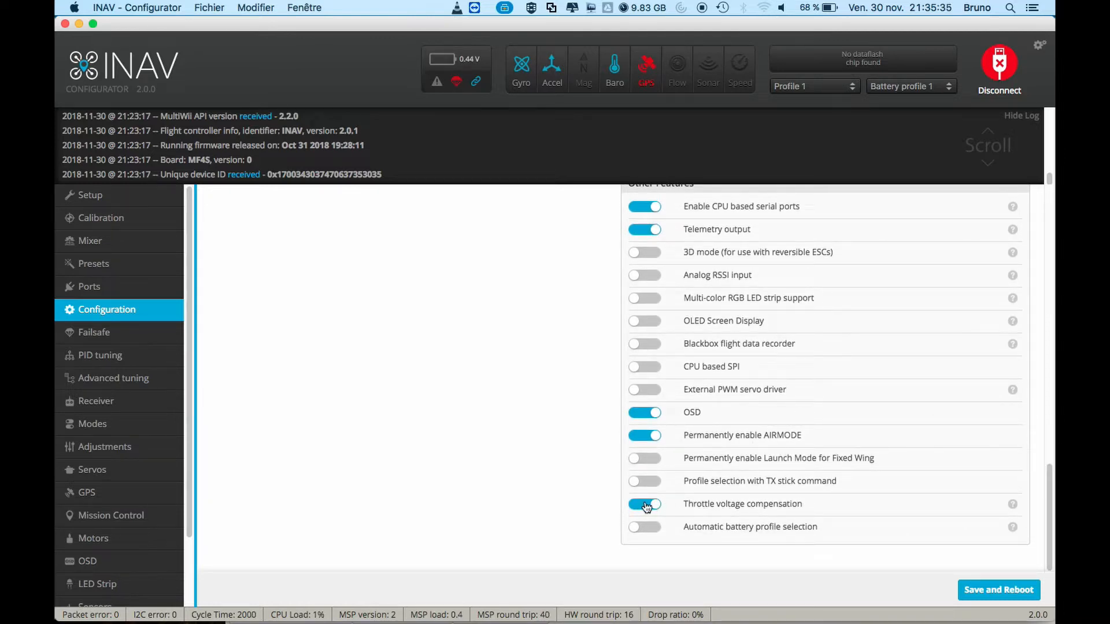
mouse_move(1012, 505)
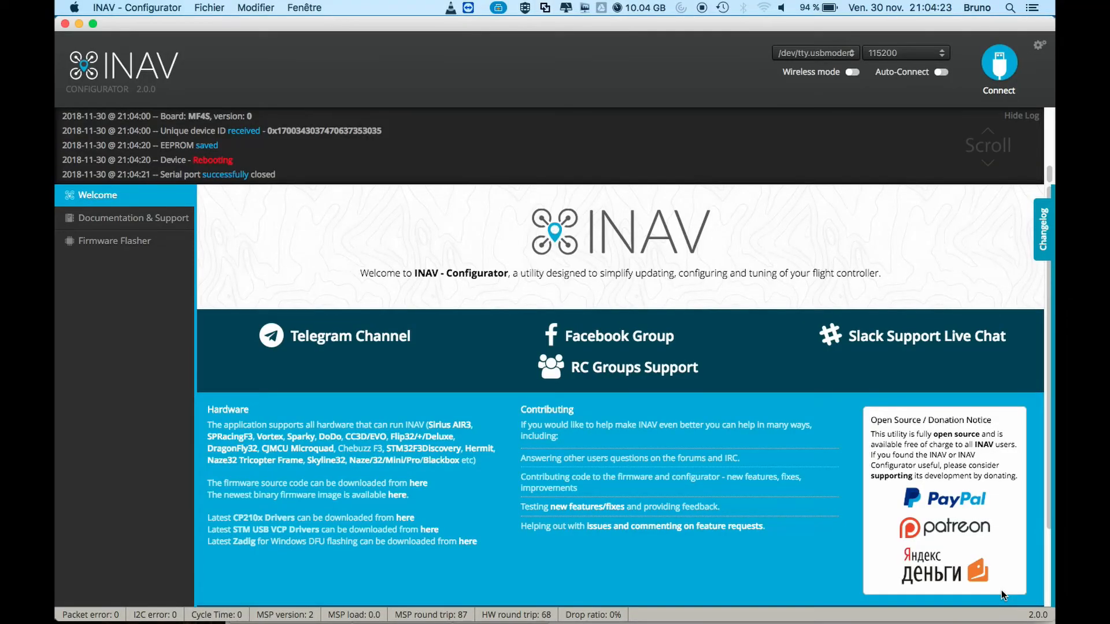
Reconnect to the flight controller, raise the battery Voltage Scale by six units and save it with a reboot.
left_click(1000, 64)
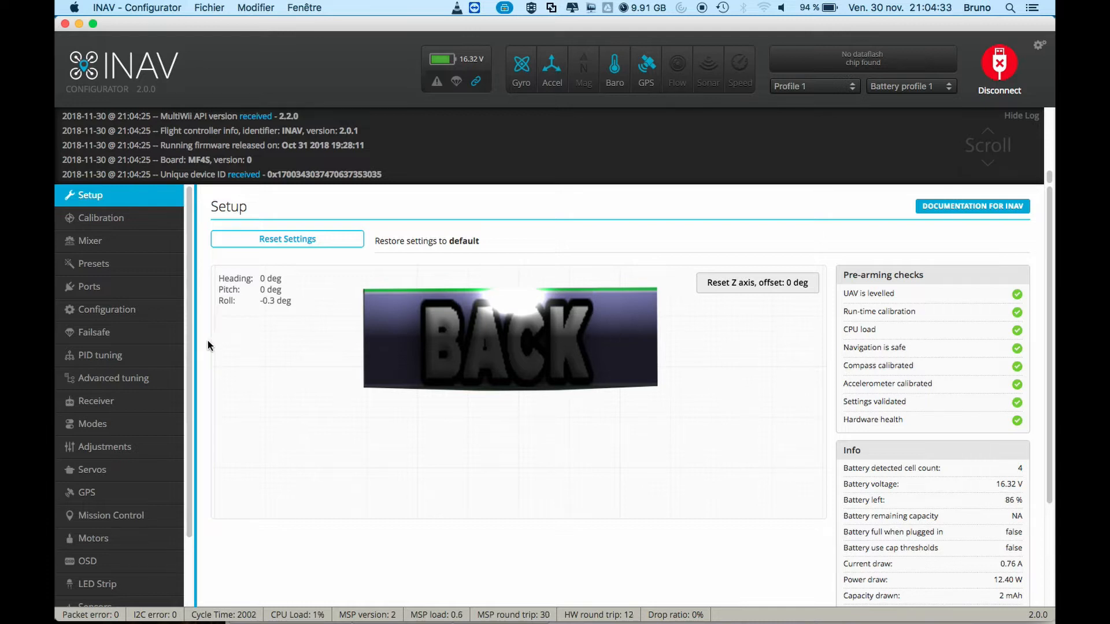
left_click(110, 312)
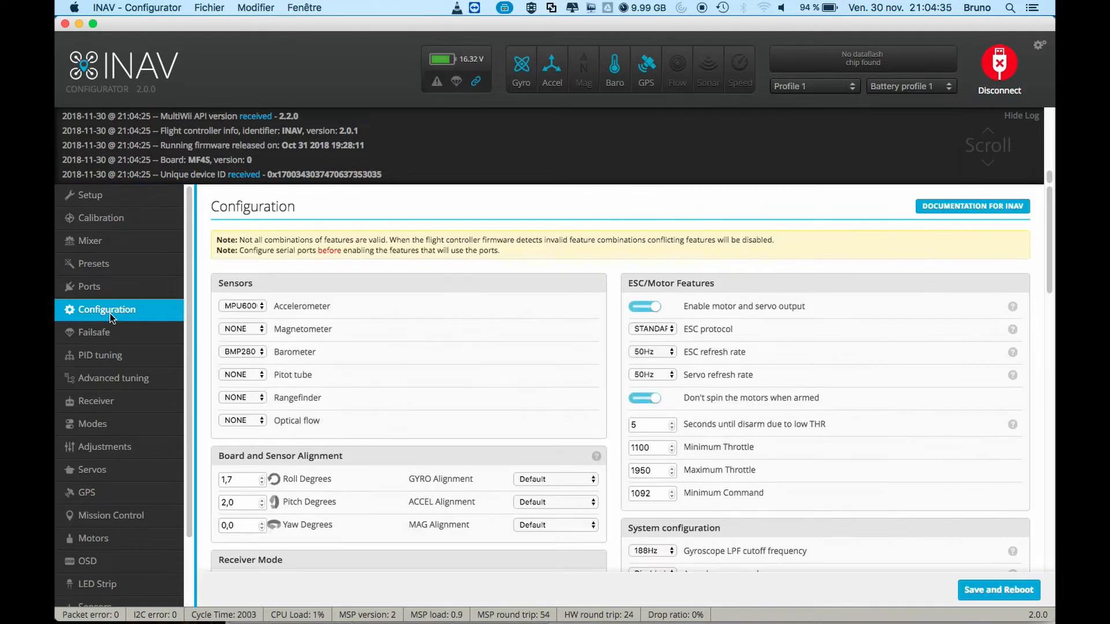
scroll(1042, 306, "down", 1)
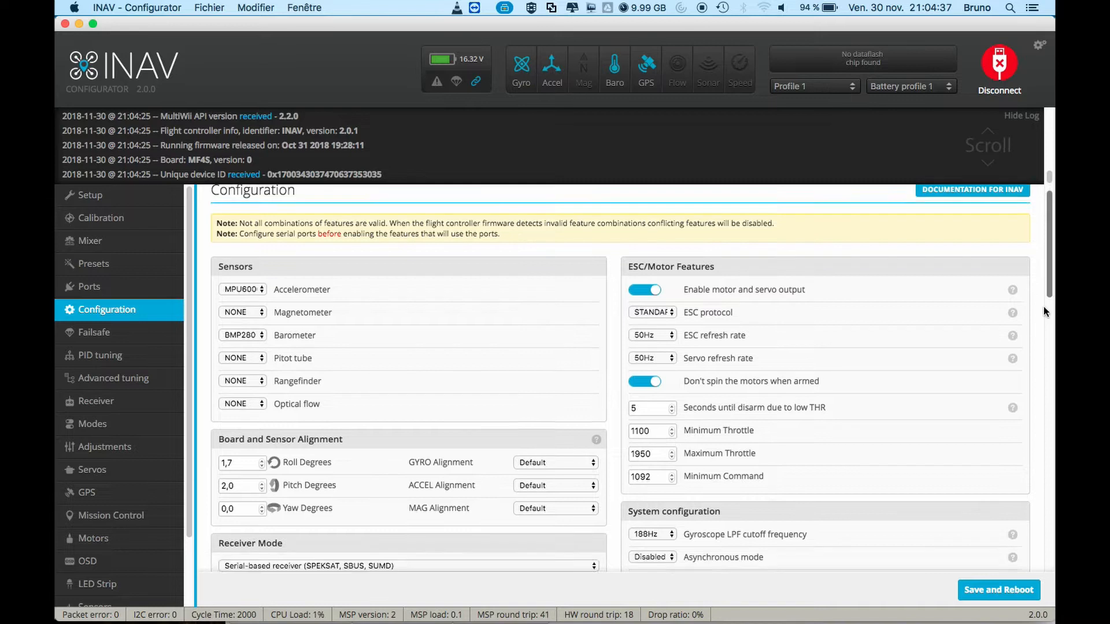
scroll(1043, 356, "down", 10)
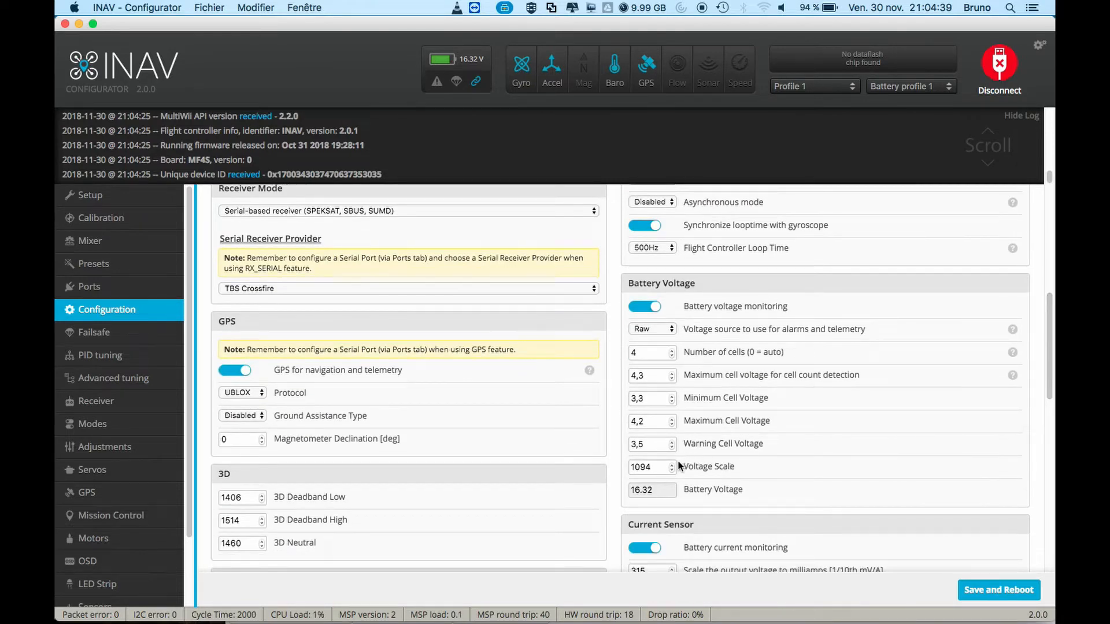
left_click(671, 463)
left_click(671, 463)
left_click(671, 463)
left_click(671, 463)
left_click(671, 463)
left_click(670, 463)
left_click(998, 593)
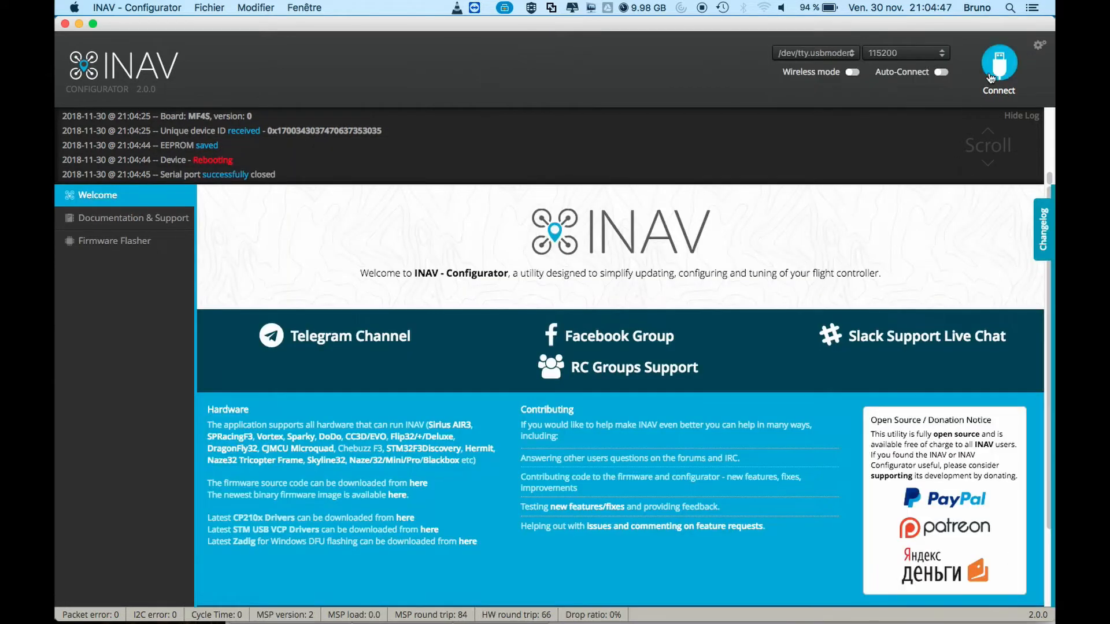
Reconnect to the rebooted board, set the battery Voltage Scale to 1096 and save with a reboot.
left_click(997, 73)
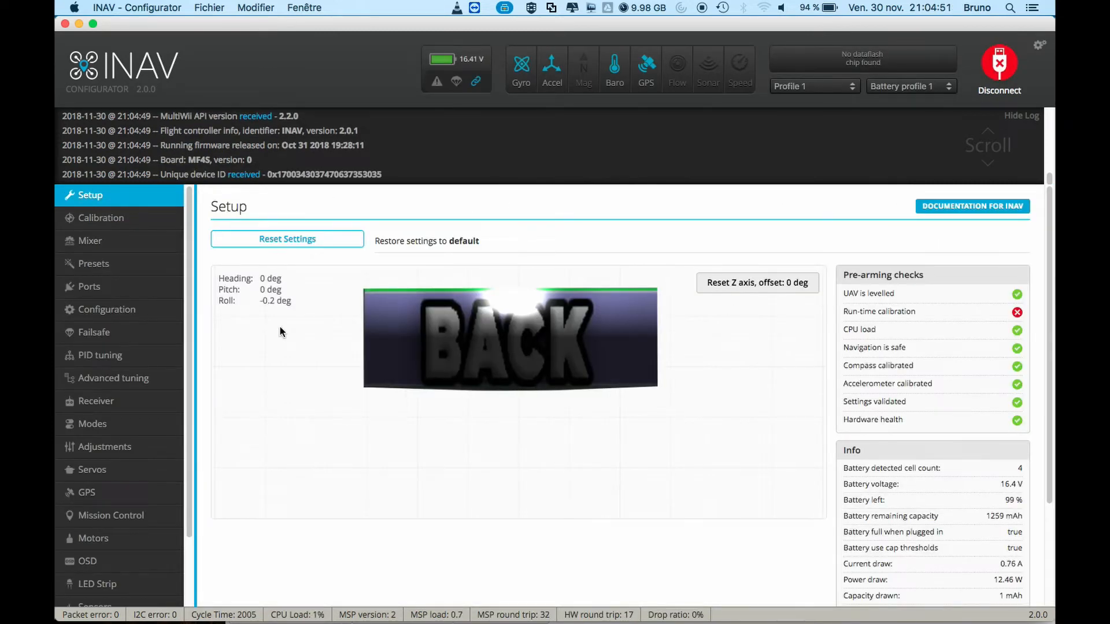
left_click(120, 311)
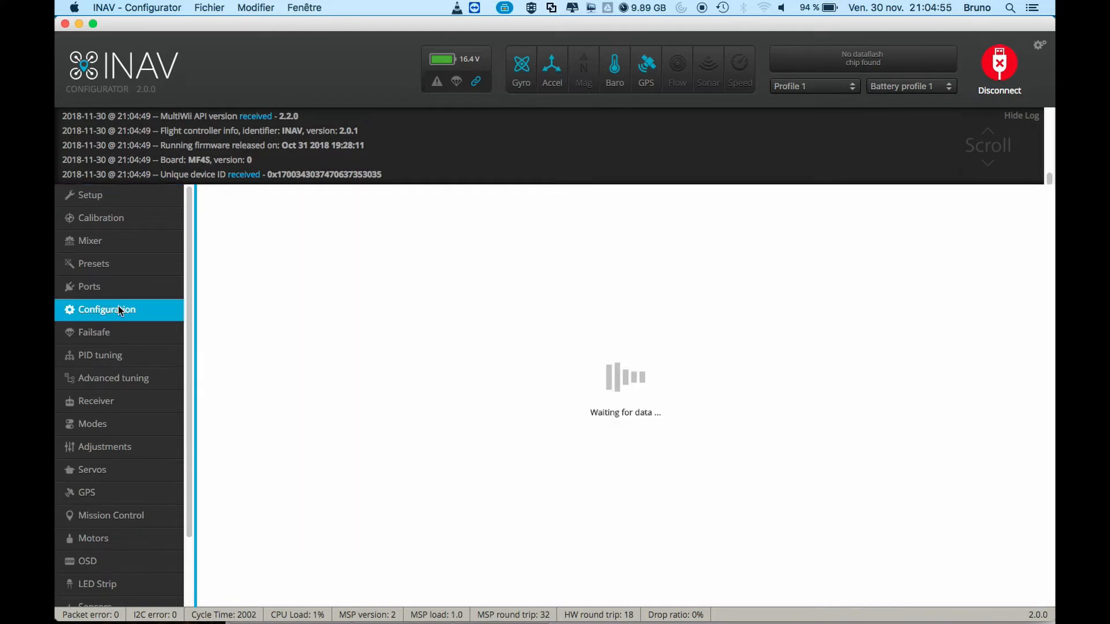
left_click_drag(1046, 238, 1025, 345)
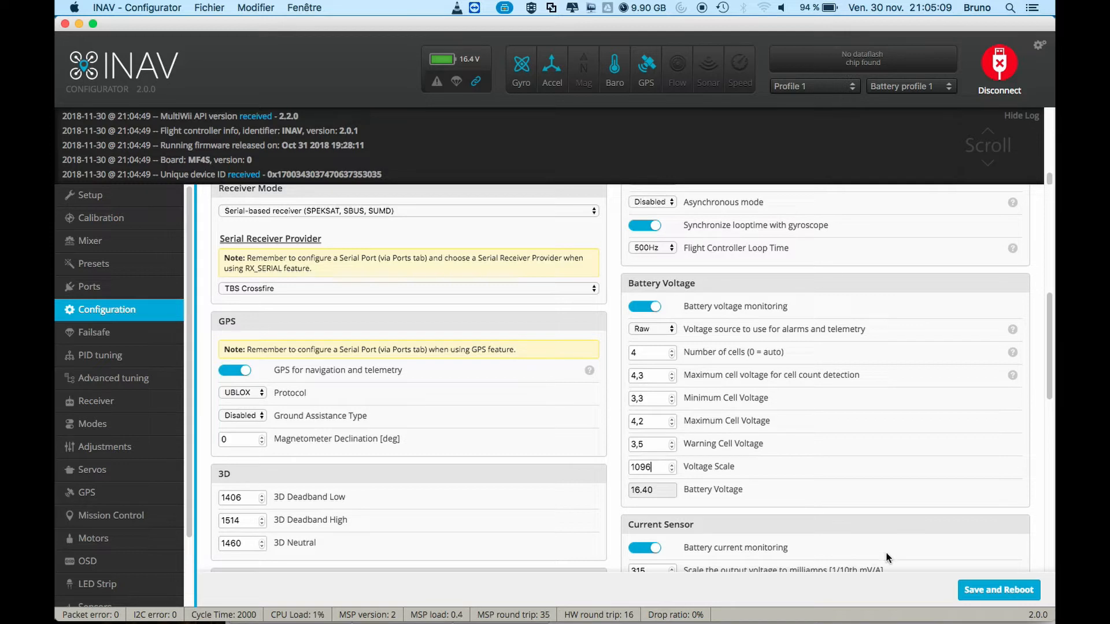
left_click(985, 598)
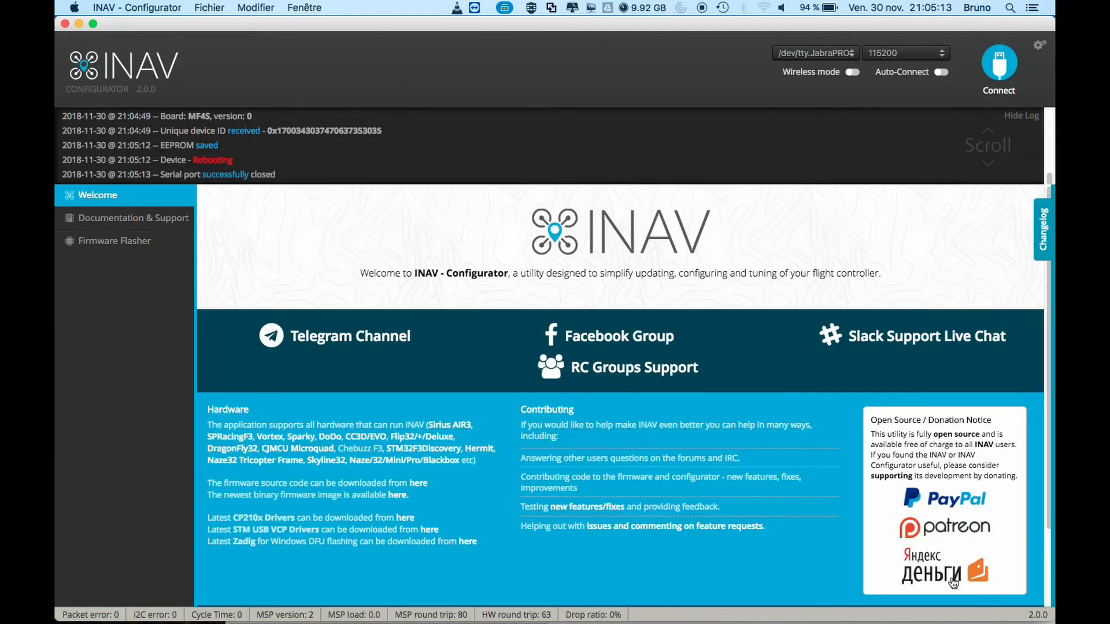
Reconnect to the board, set the battery Voltage Scale to 1098 and save with a reboot.
left_click(1000, 81)
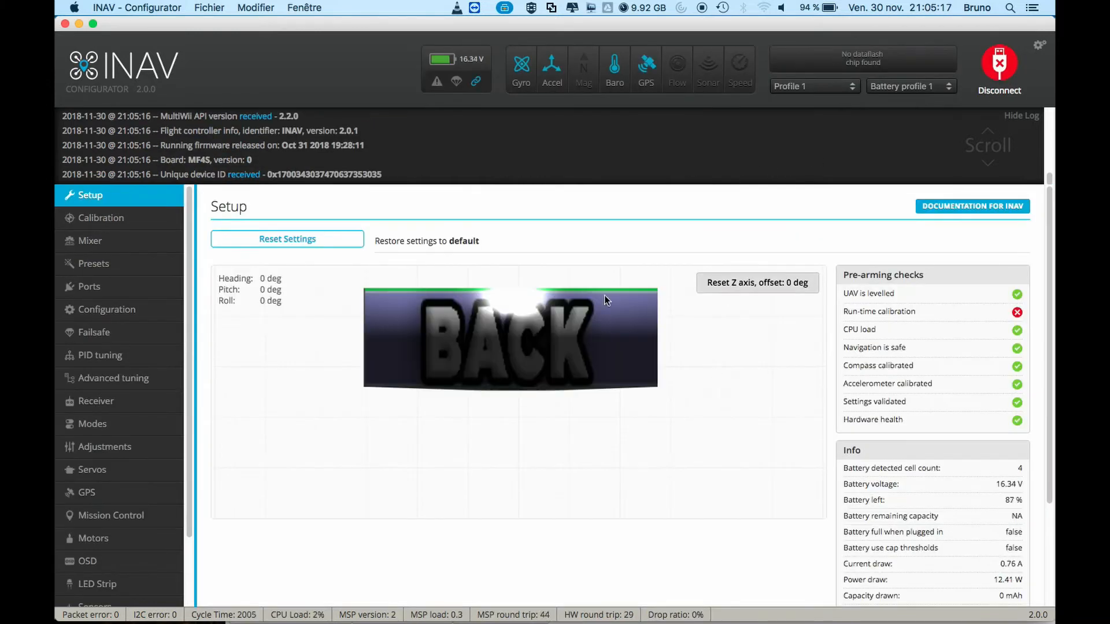
left_click(130, 309)
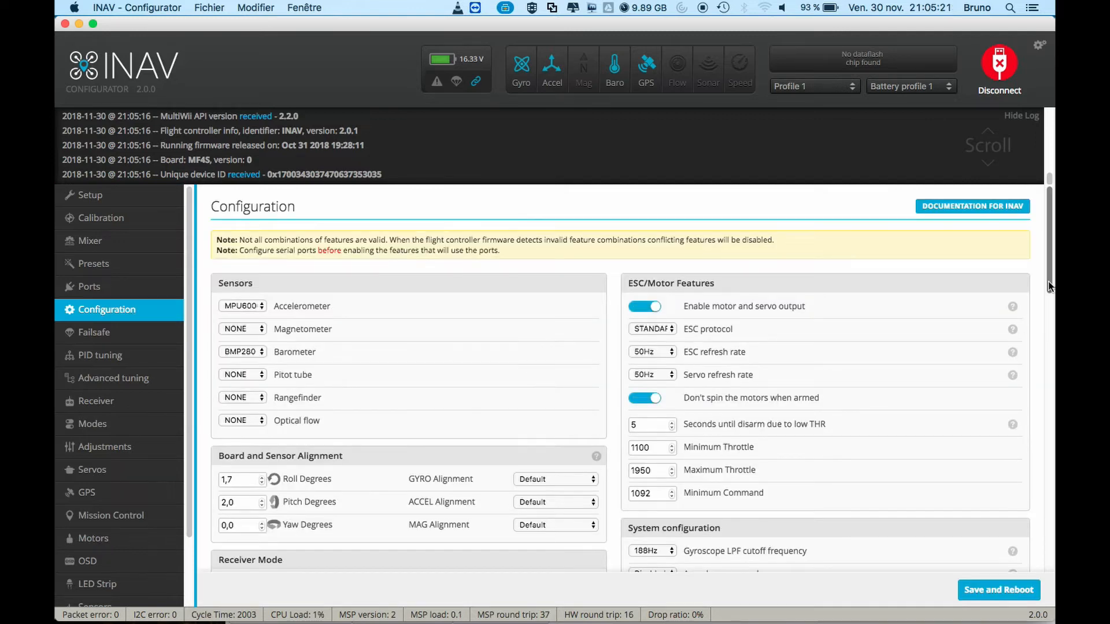
scroll(1046, 297, "down", 1)
left_click_drag(1046, 297, 1037, 382)
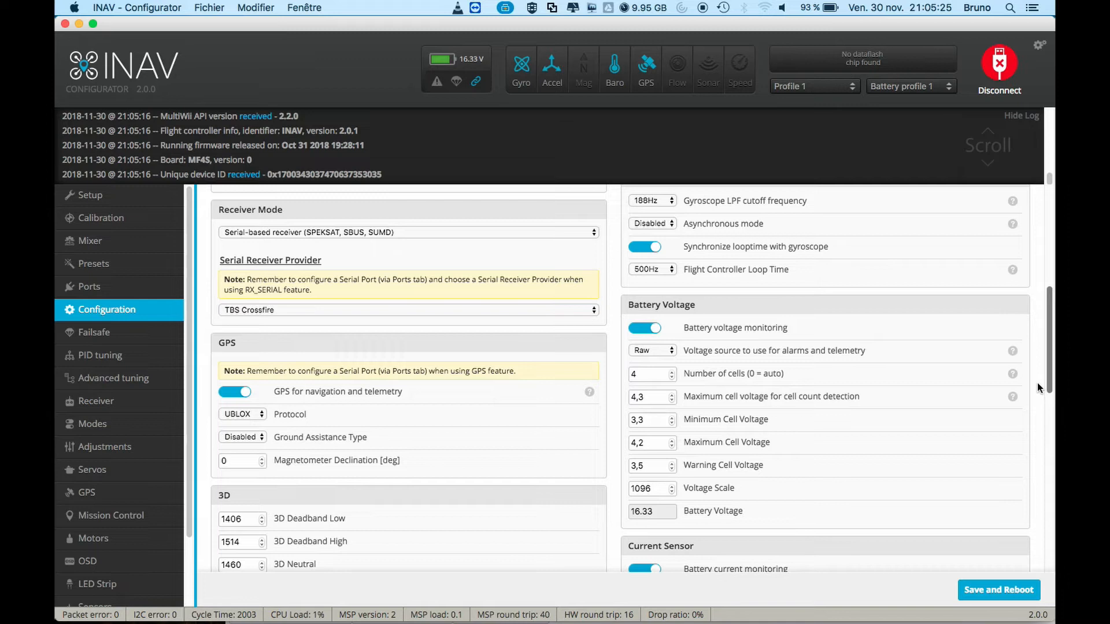
scroll(1037, 382, "down", 1)
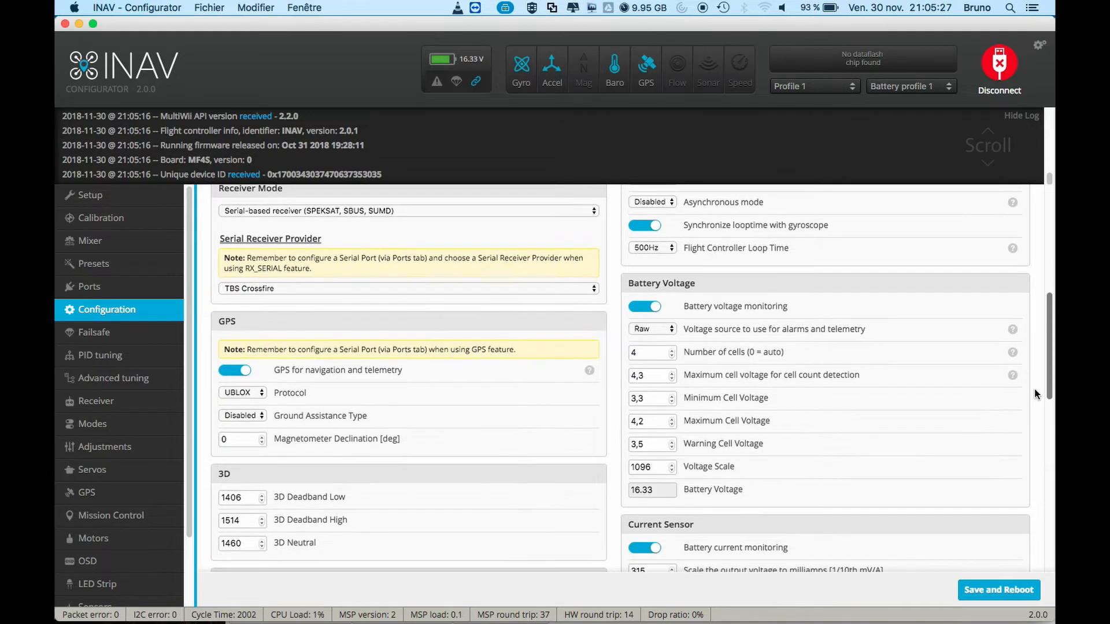
left_click(673, 465)
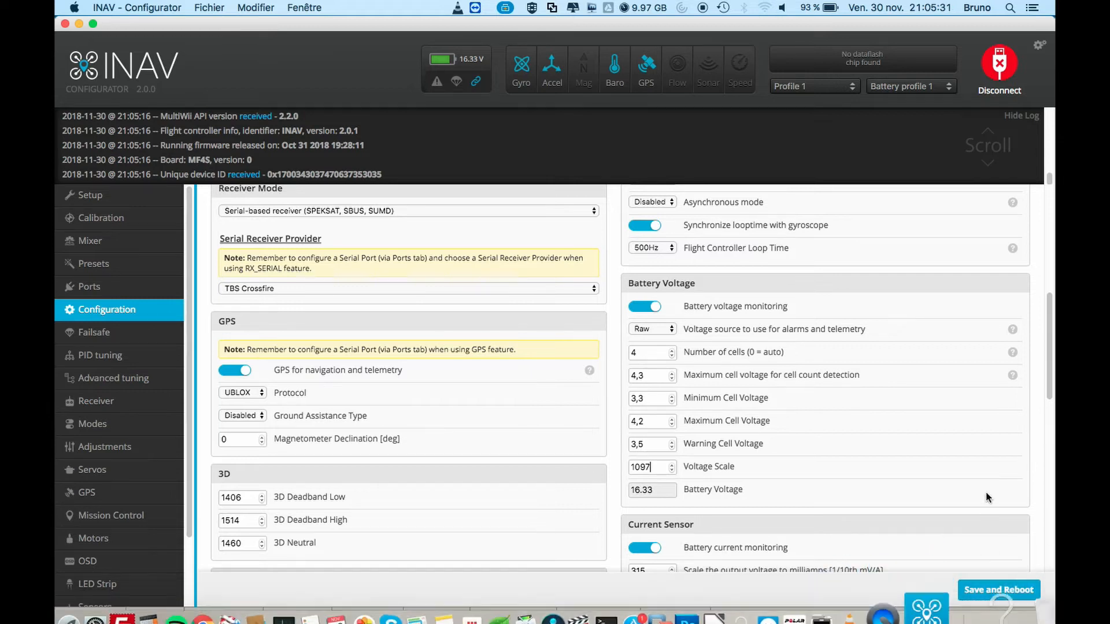
left_click(672, 464)
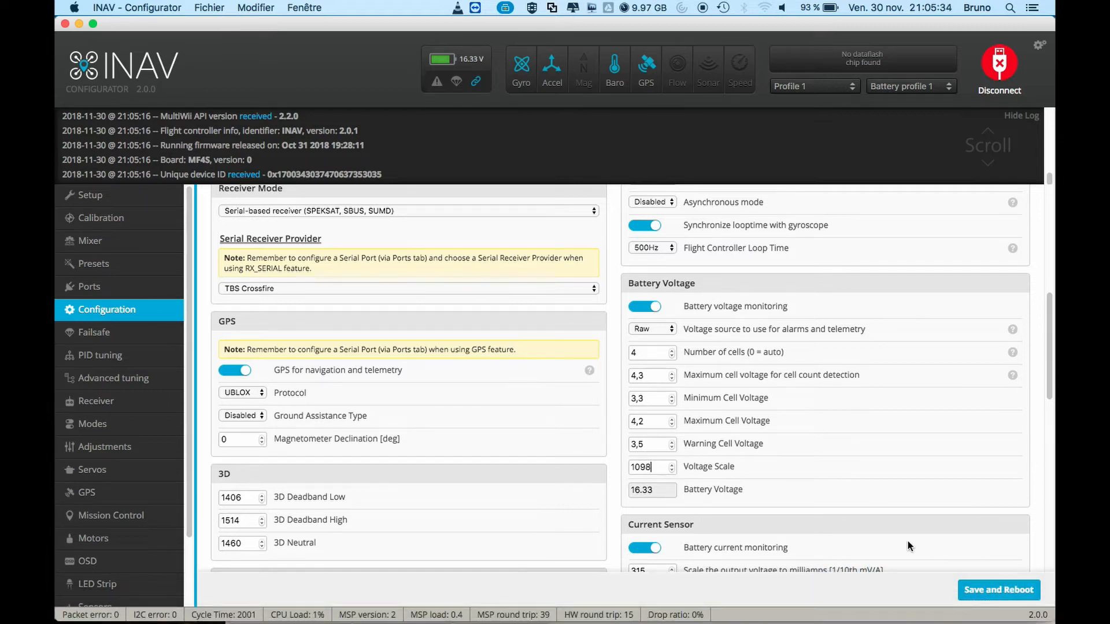
left_click(990, 591)
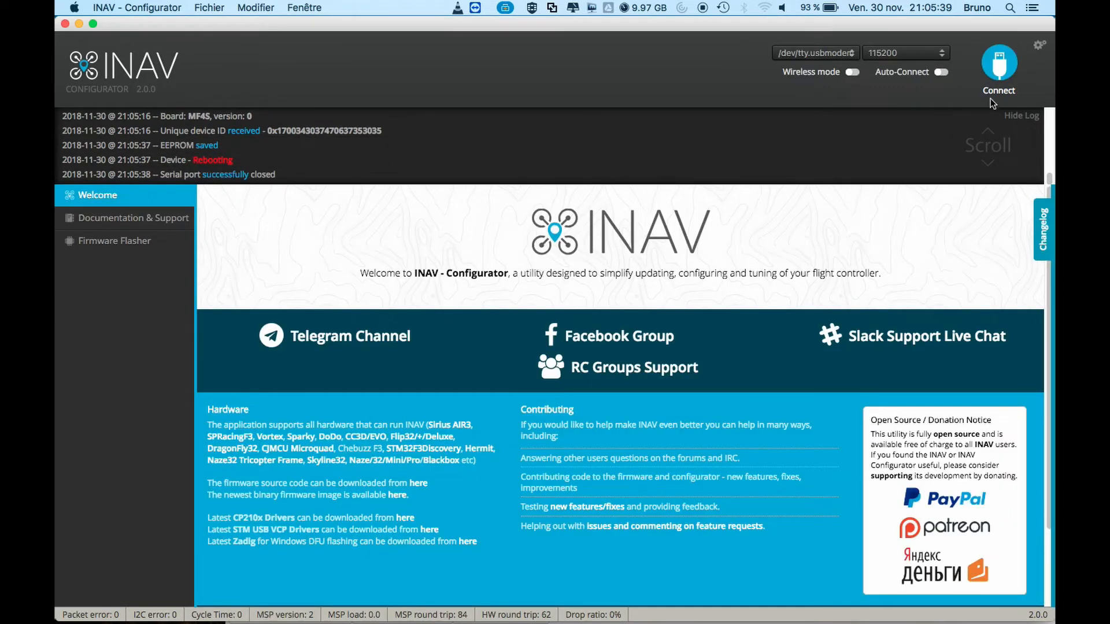
Reconnect and reduce the battery Voltage Scale to 1096, saving the configuration with a reboot.
left_click(996, 76)
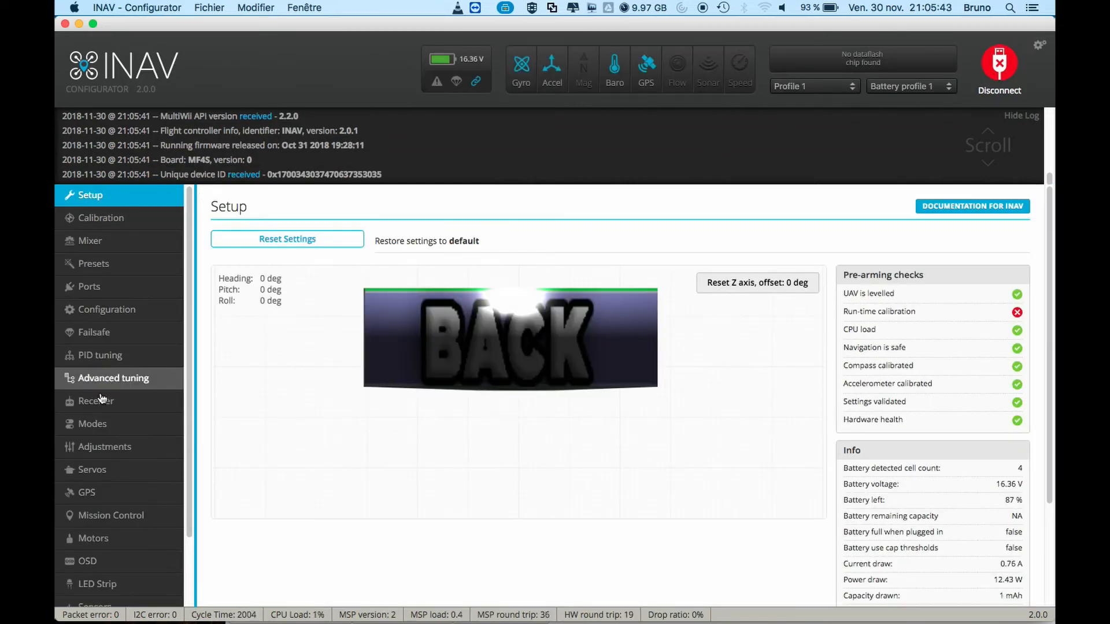
left_click(123, 311)
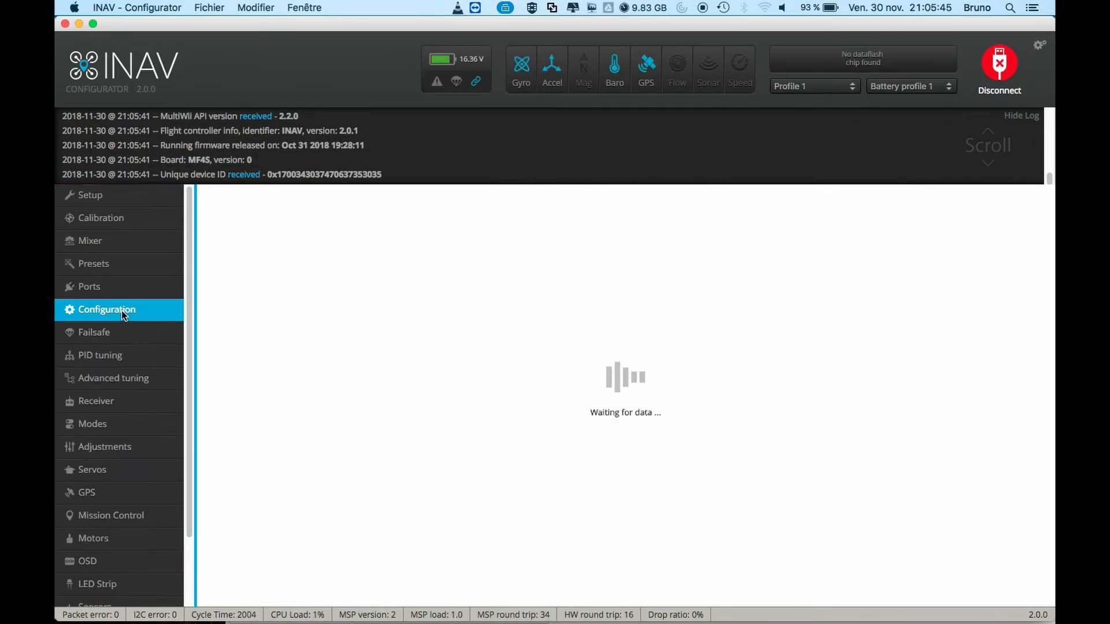
left_click_drag(1047, 282, 1039, 397)
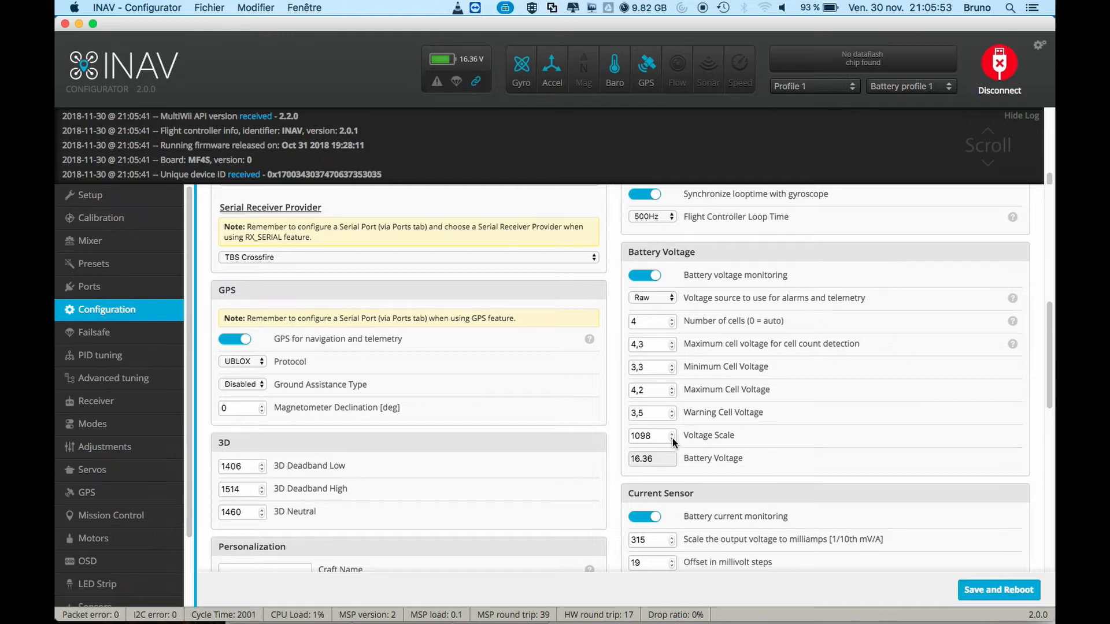
left_click(981, 591)
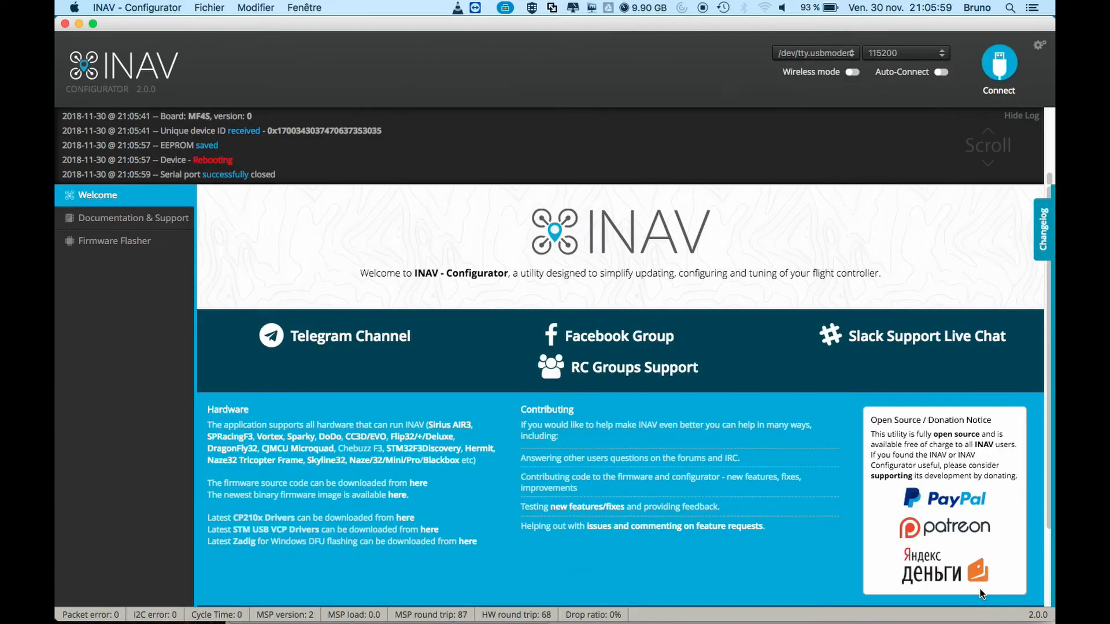
Reconnect to the flight controller and check the Battery Voltage reading against the saved Voltage Scale in the configuration.
left_click(997, 61)
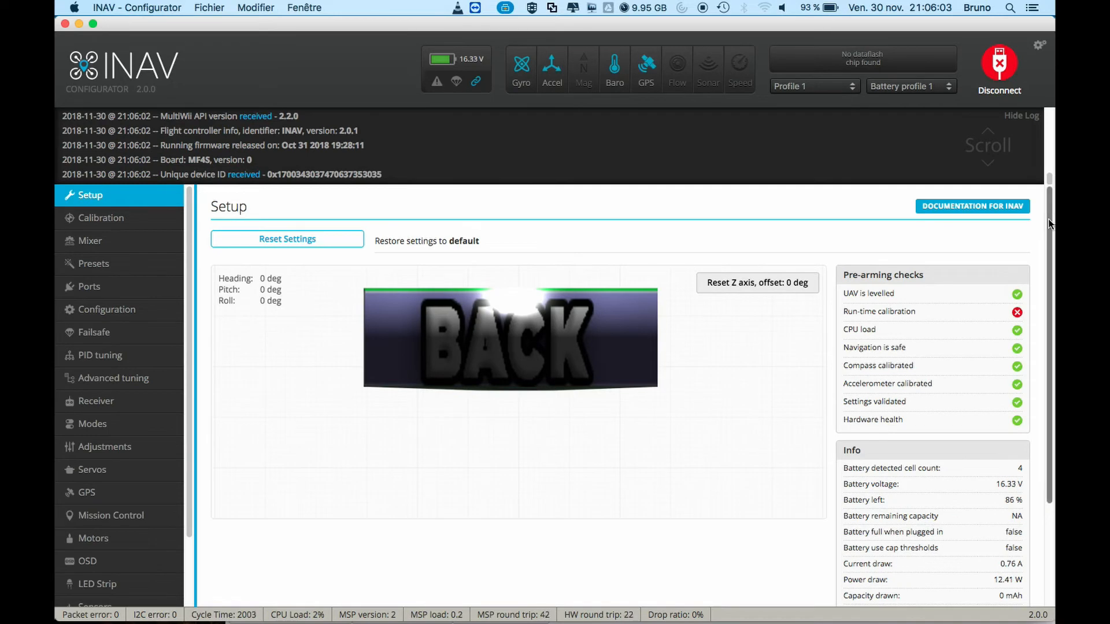
scroll(1048, 224, "down", 5)
left_click(96, 312)
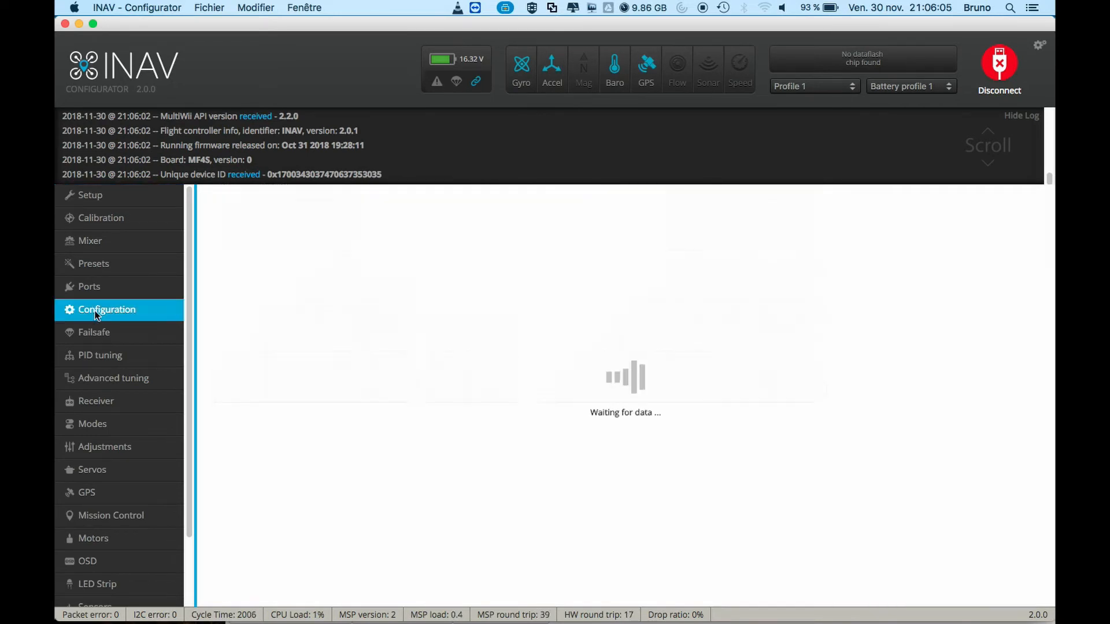
left_click_drag(1050, 286, 1035, 395)
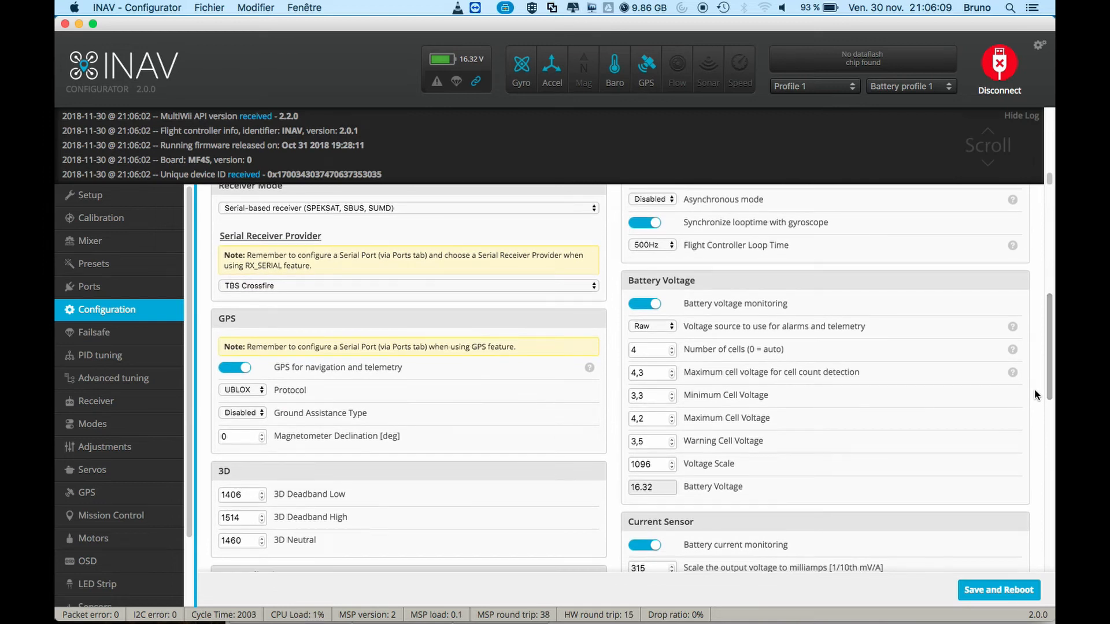